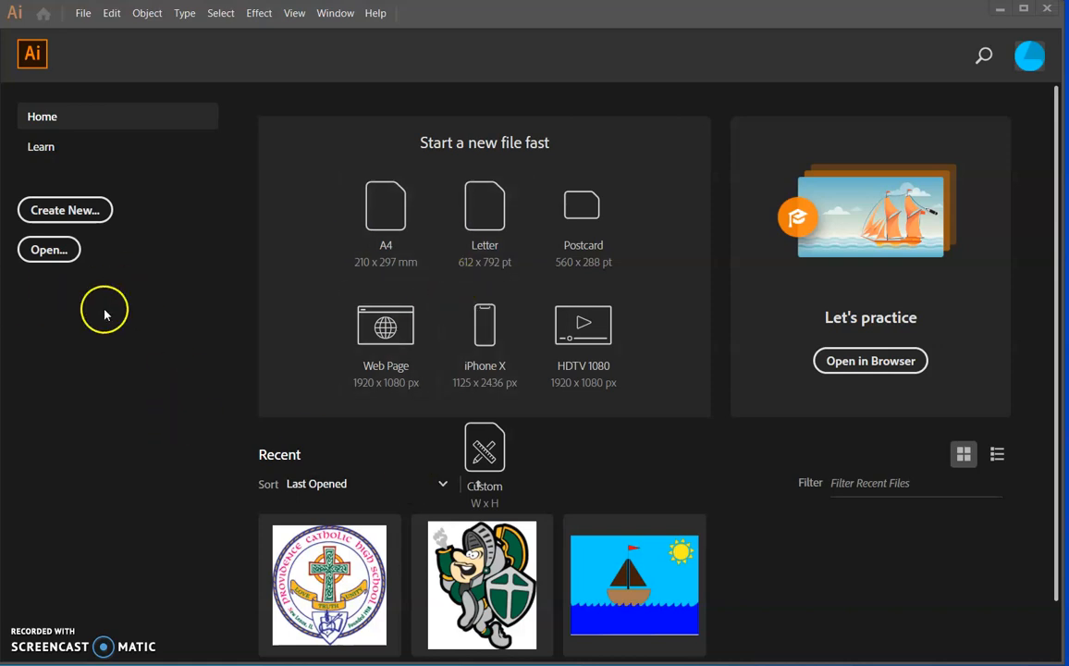
Create a new portrait document 8.5 in wide and 11 in high with one artboard
click(55, 211)
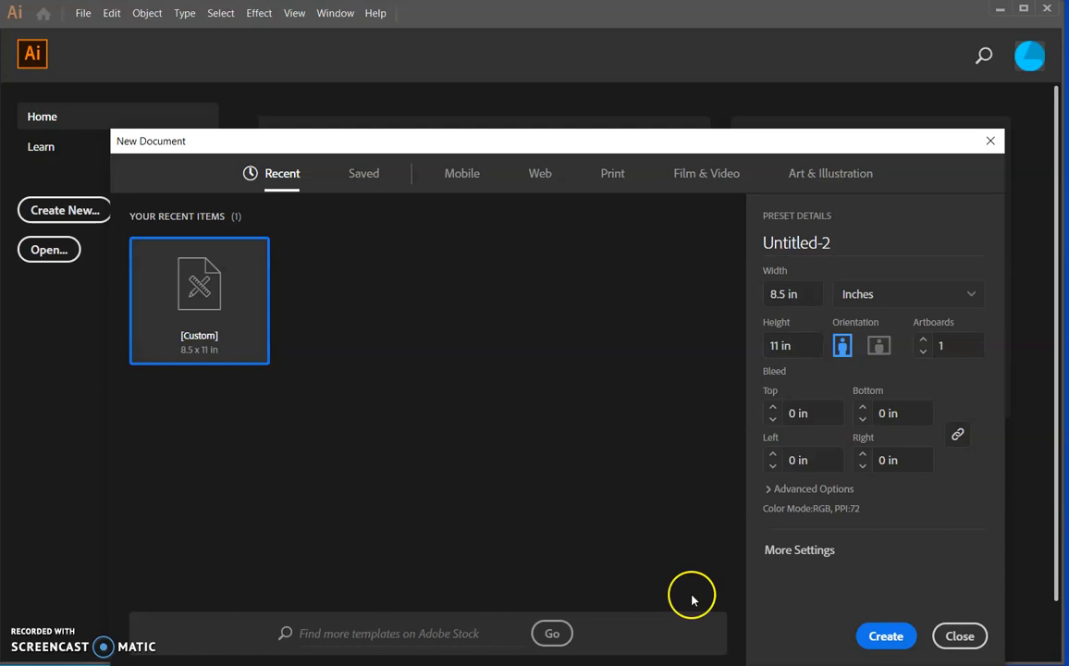
click(886, 636)
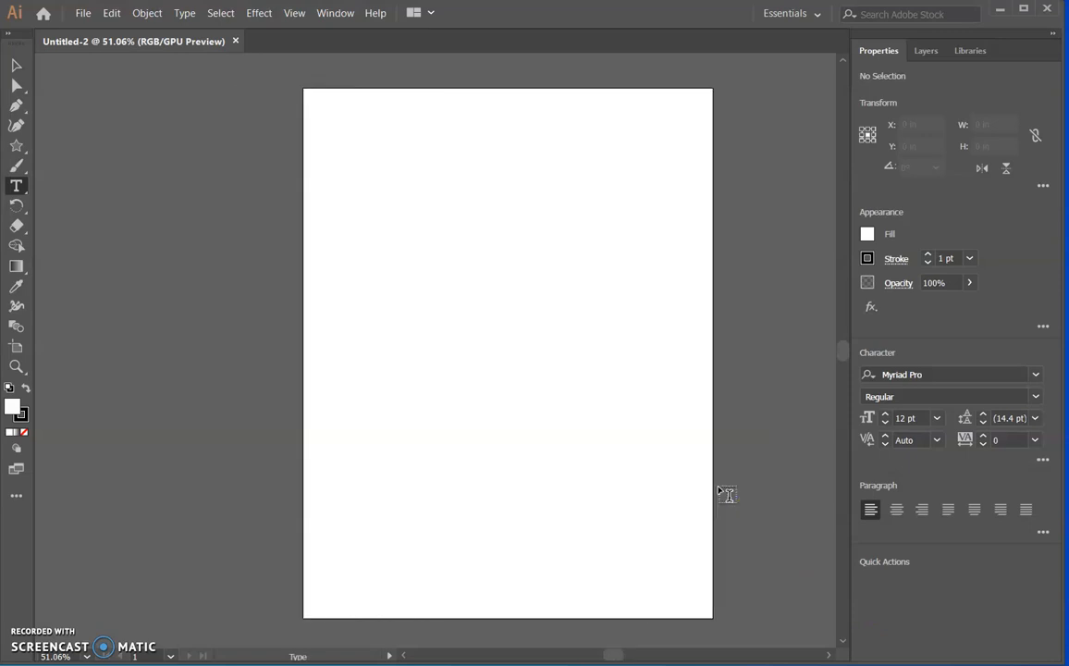
click(15, 64)
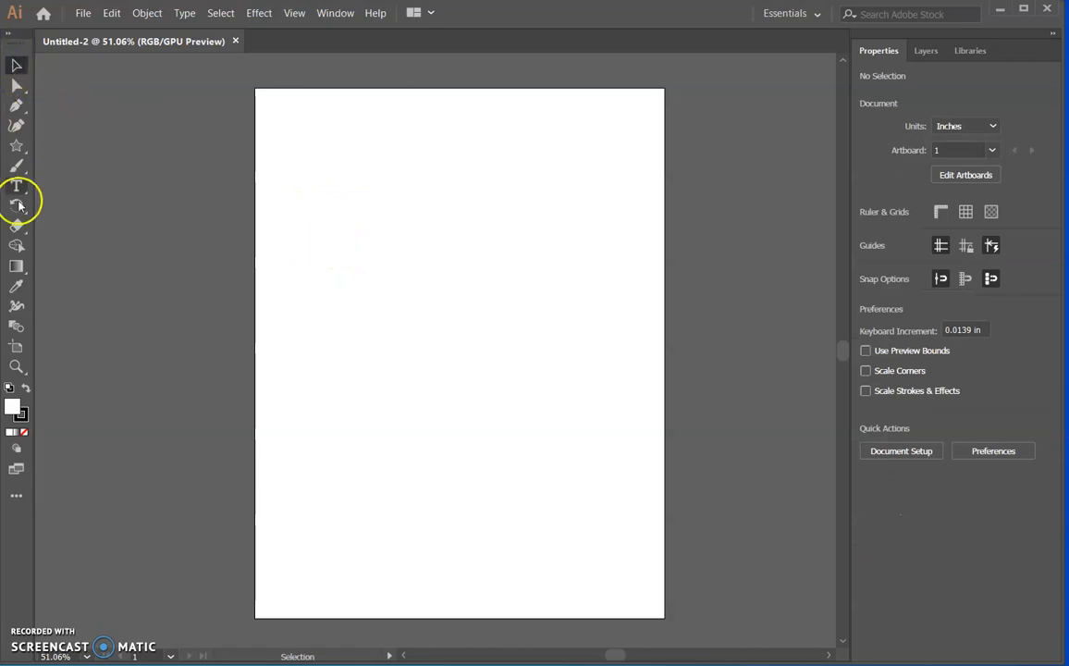
Draw a five-pointed star about 5.3 in wide and 5.1 in high, and move it fully onto the upper part of the artboard
click(17, 148)
click(56, 148)
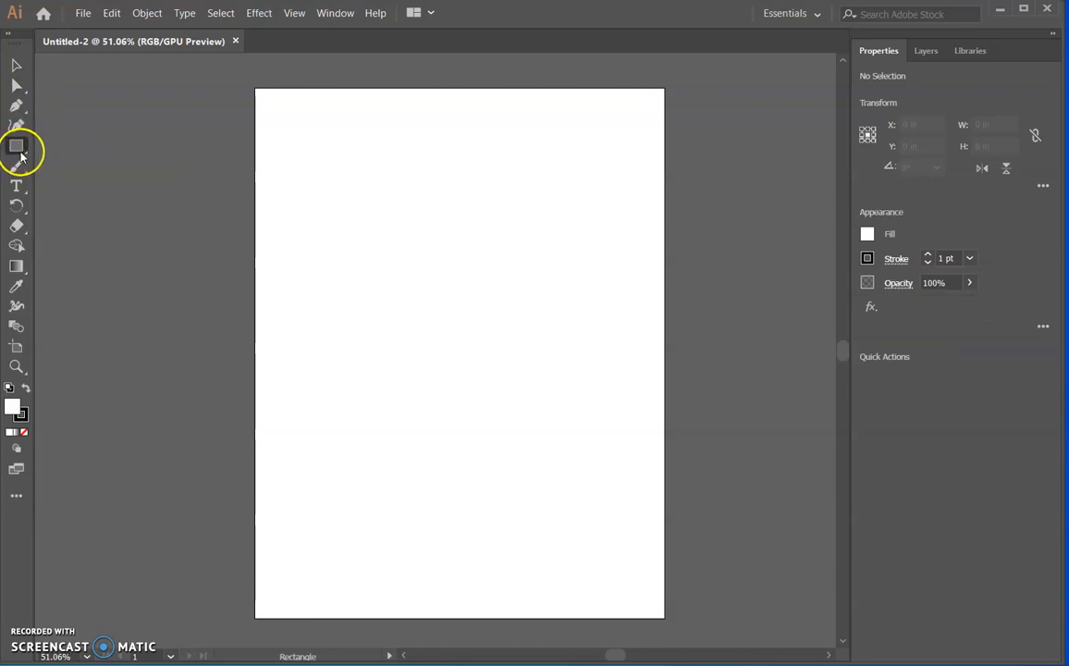
click(17, 148)
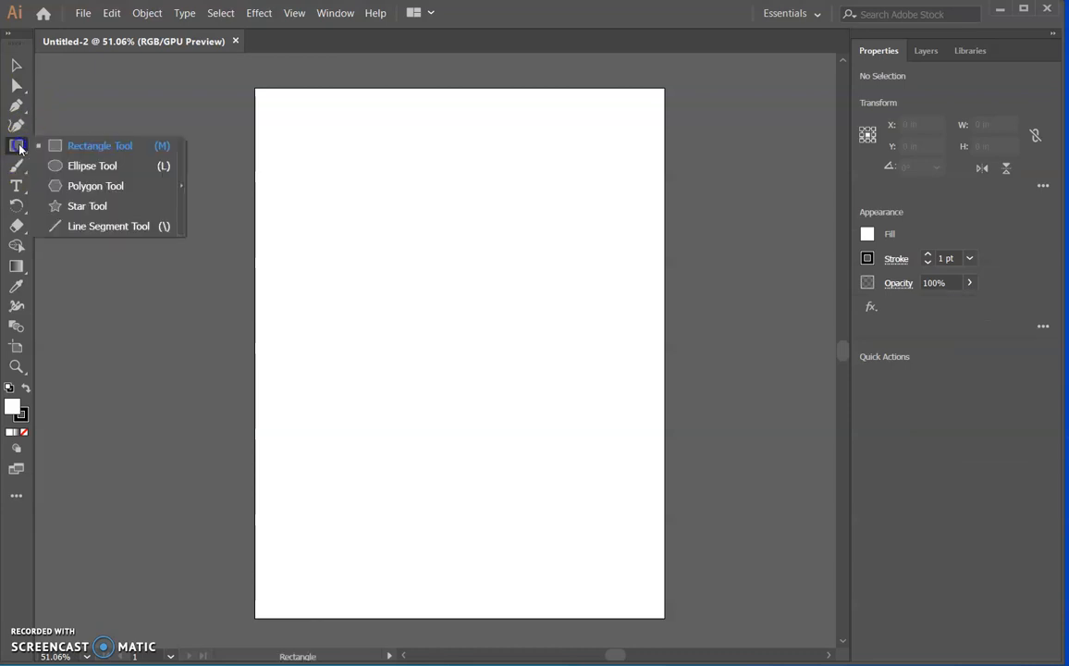
drag(21, 148, 96, 204)
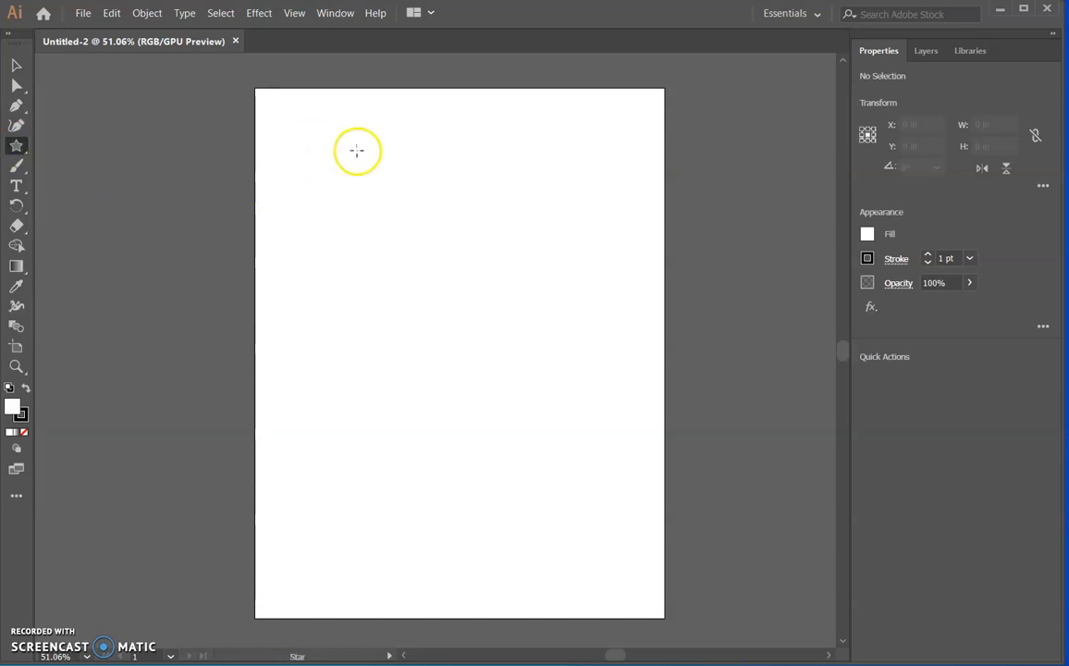
drag(376, 149, 459, 258)
click(17, 65)
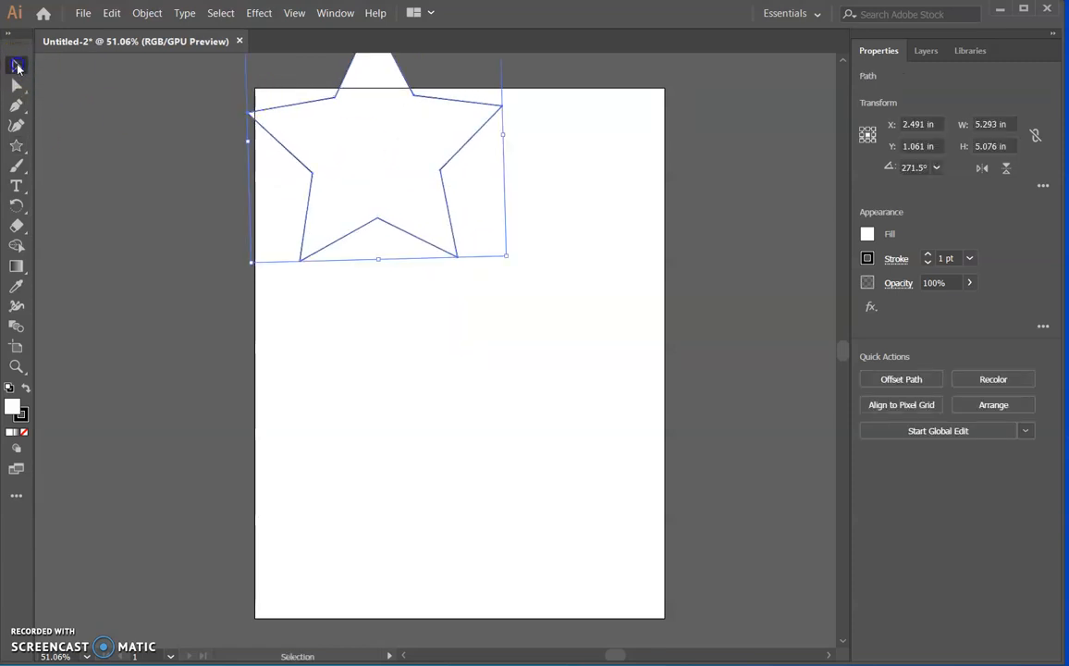
drag(415, 130, 467, 238)
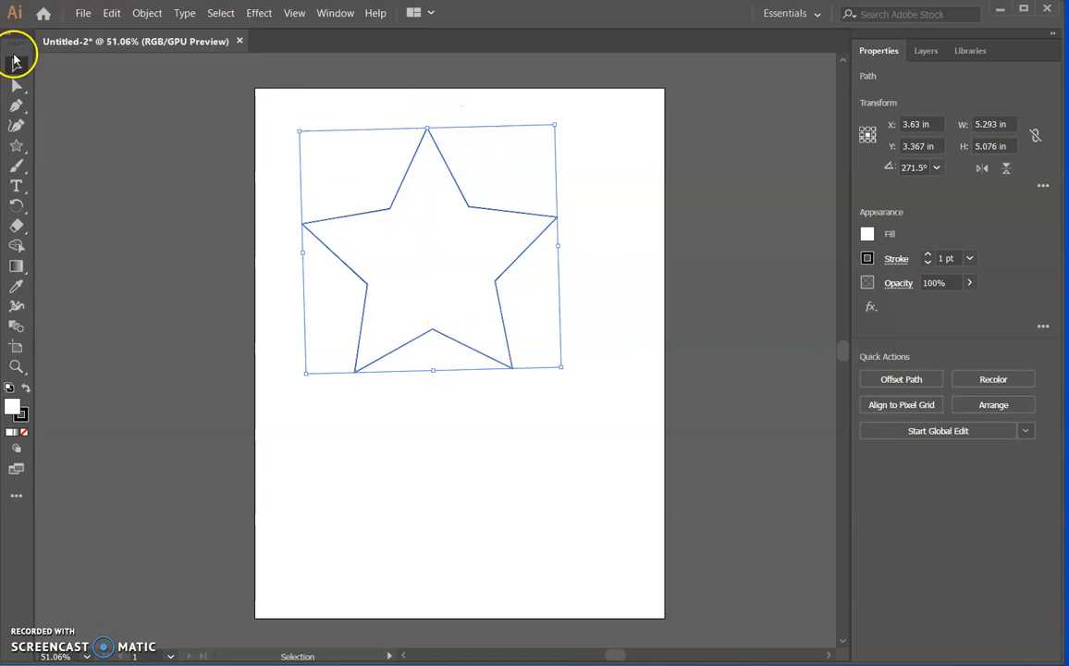
Fill the star with the light blue swatch
click(16, 85)
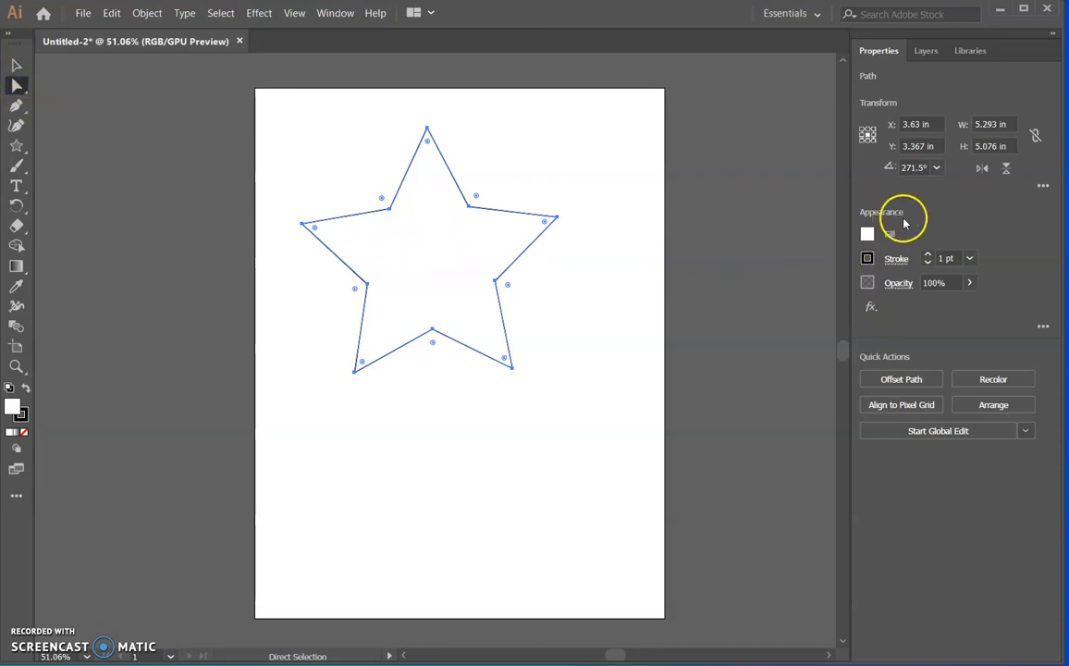
click(868, 234)
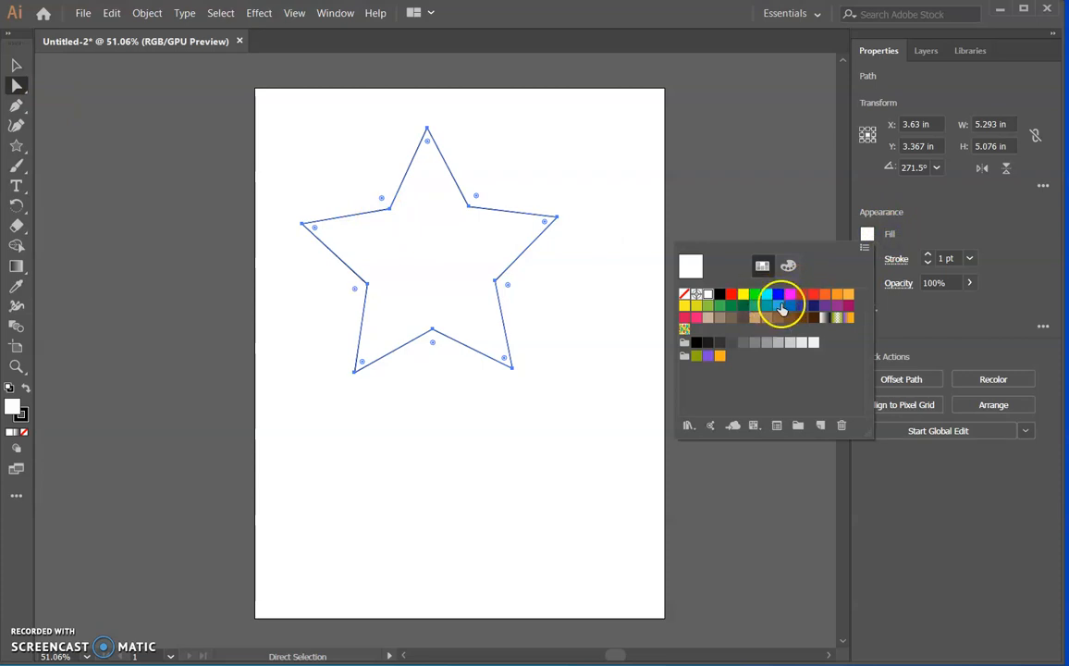
click(780, 312)
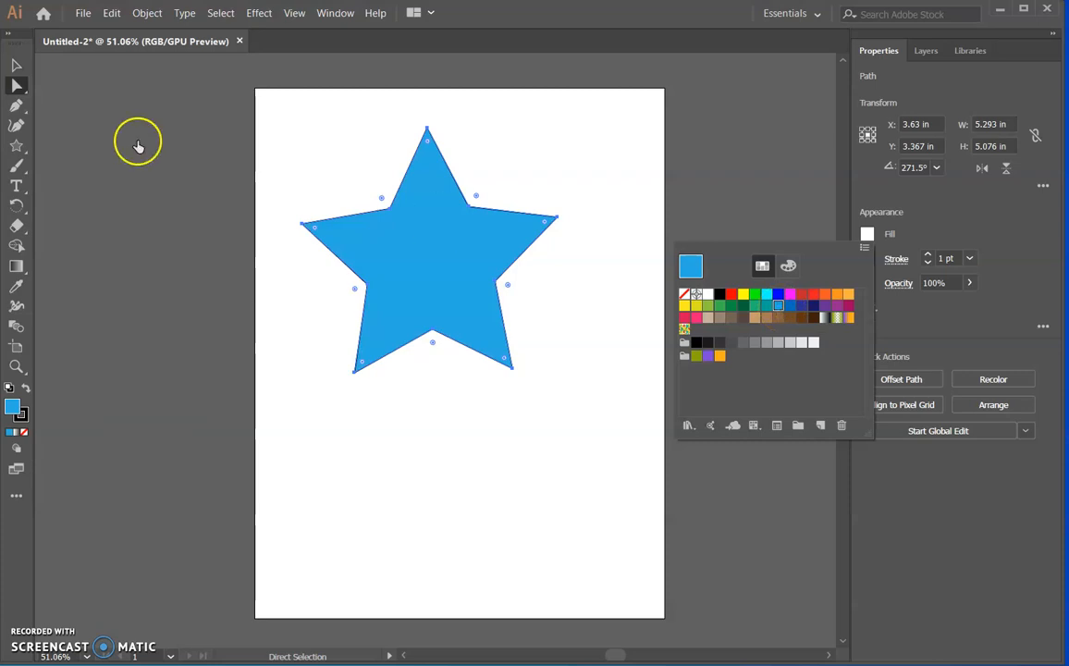
Duplicate the blue star and place the copy in the lower right of the artboard
click(22, 66)
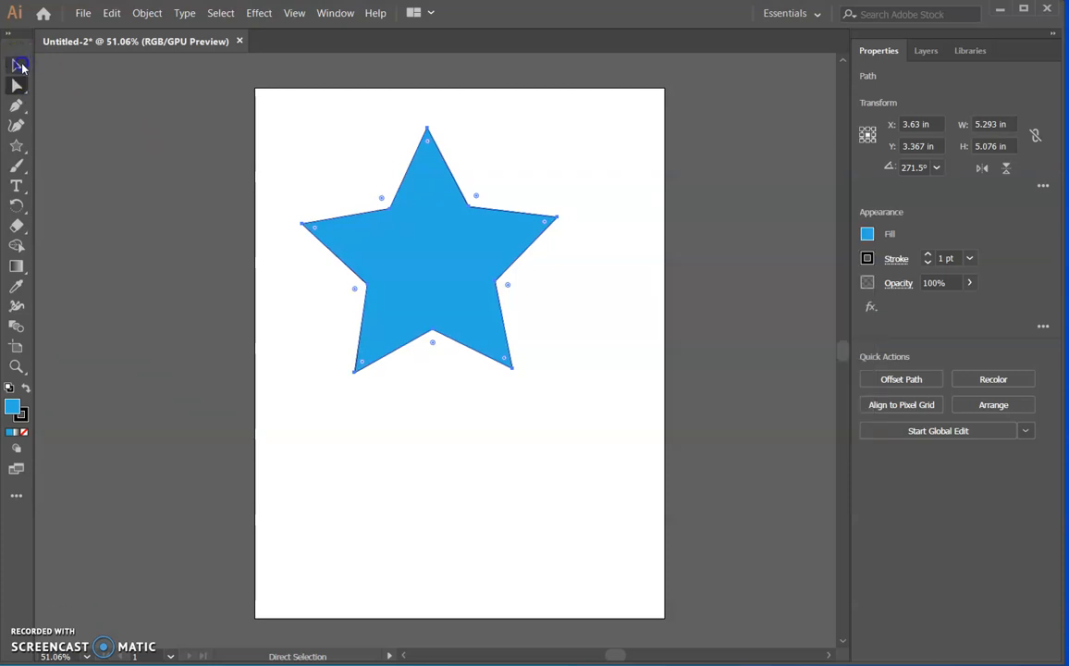
click(341, 222)
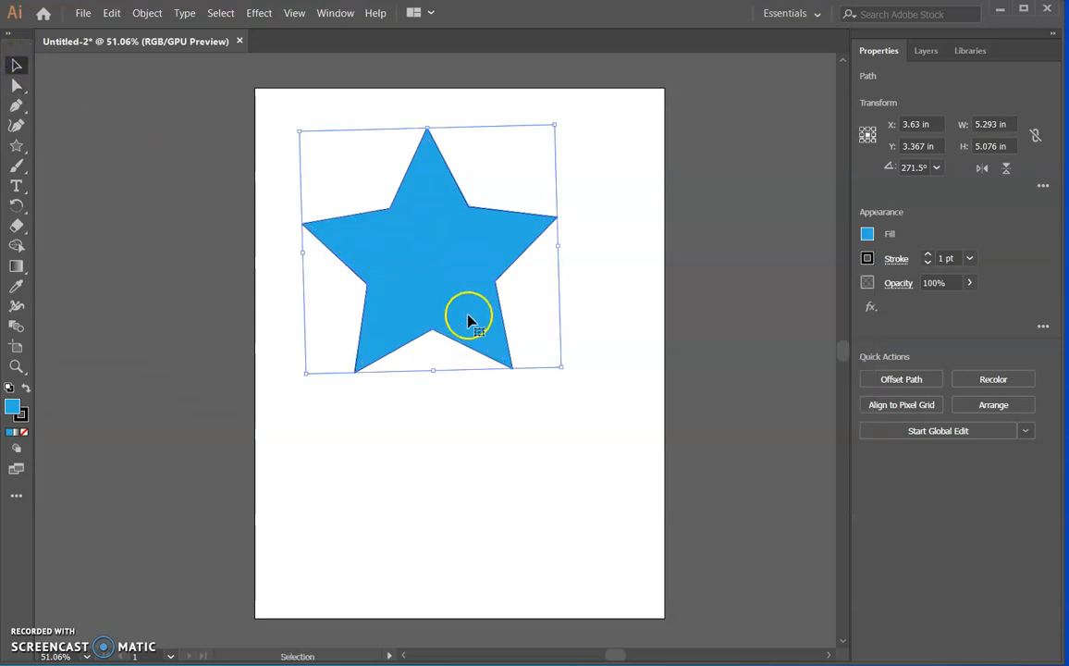
key(ctrl+c)
key(ctrl+v)
click(453, 246)
drag(453, 406, 559, 539)
Convert the upper star into an area type shape with the Type tool
click(449, 208)
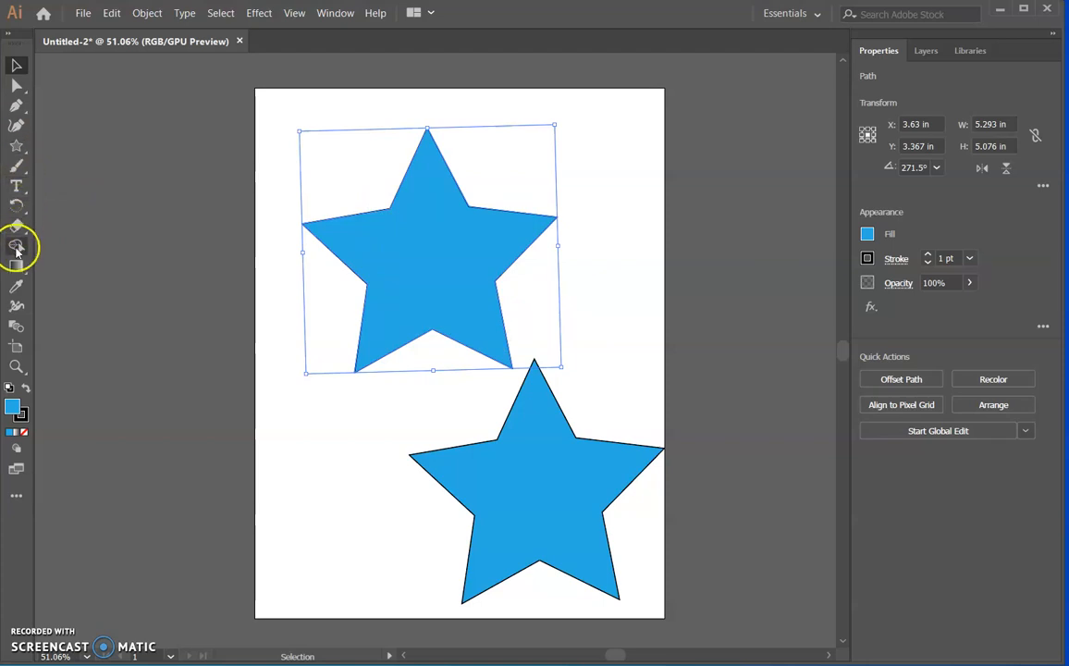
click(16, 187)
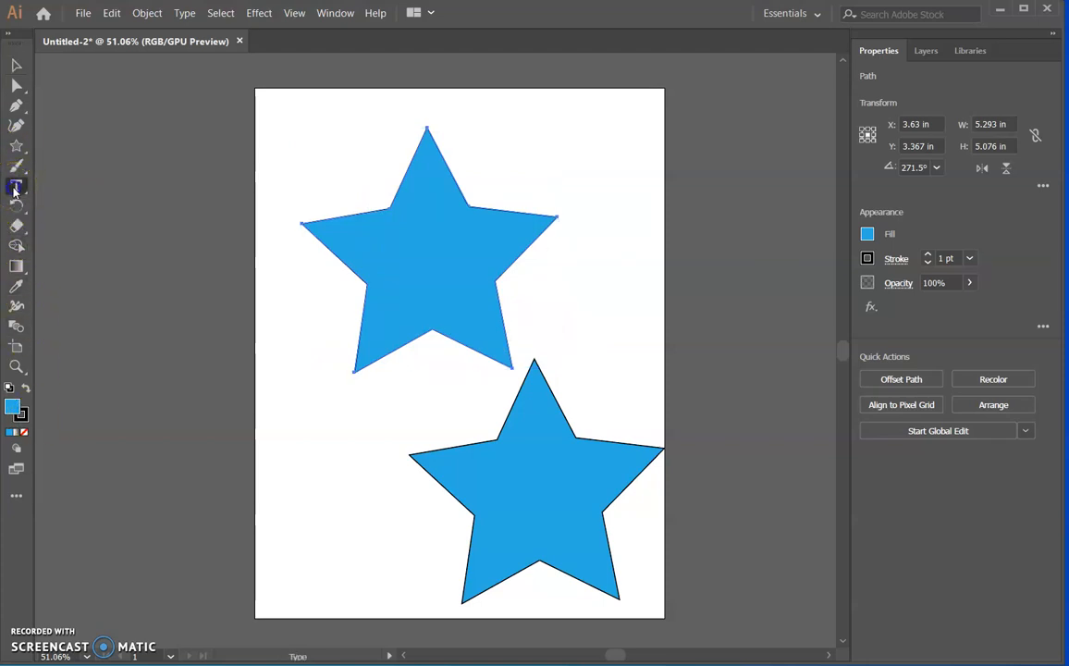
click(410, 188)
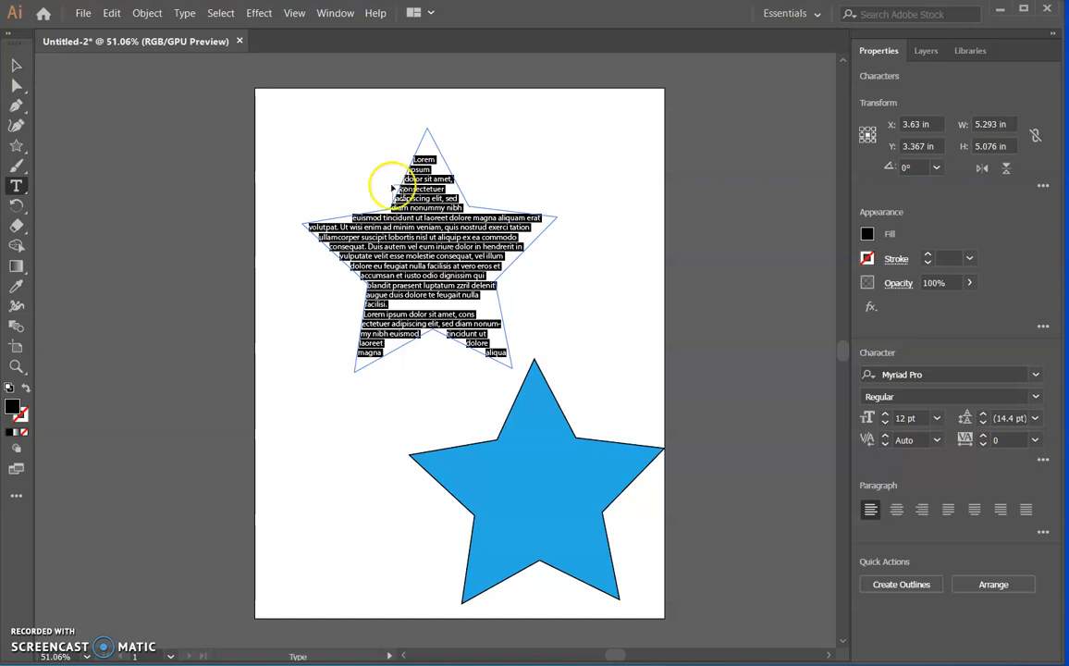
Switch to the web browser and search for "twinkle twinkle little star"
click(408, 665)
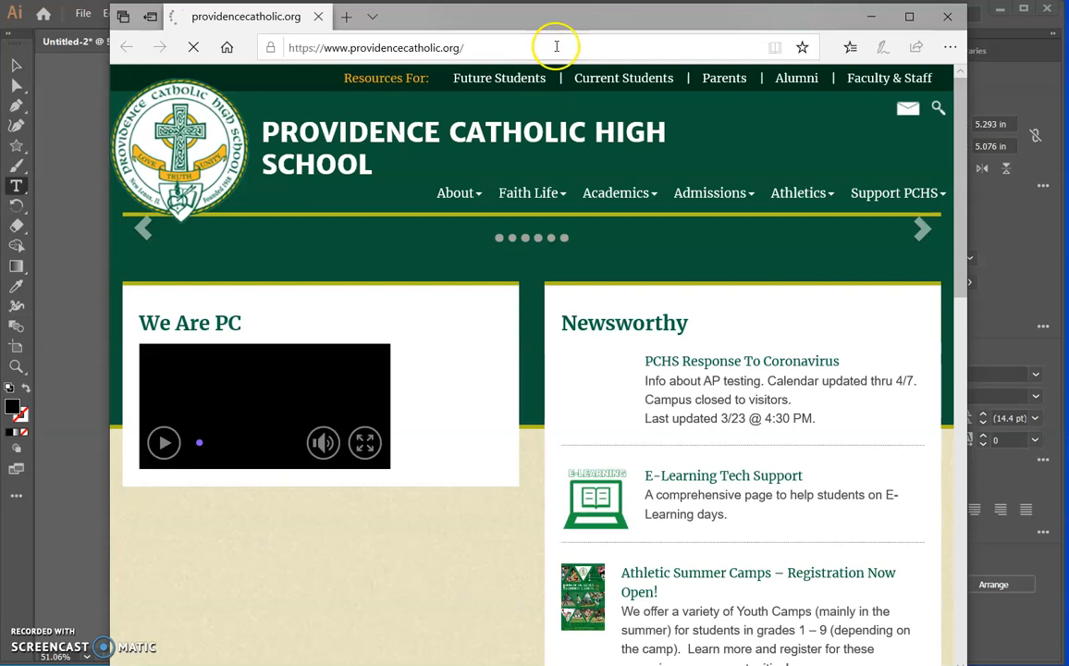
click(554, 43)
key(BackSpace)
text(twin)
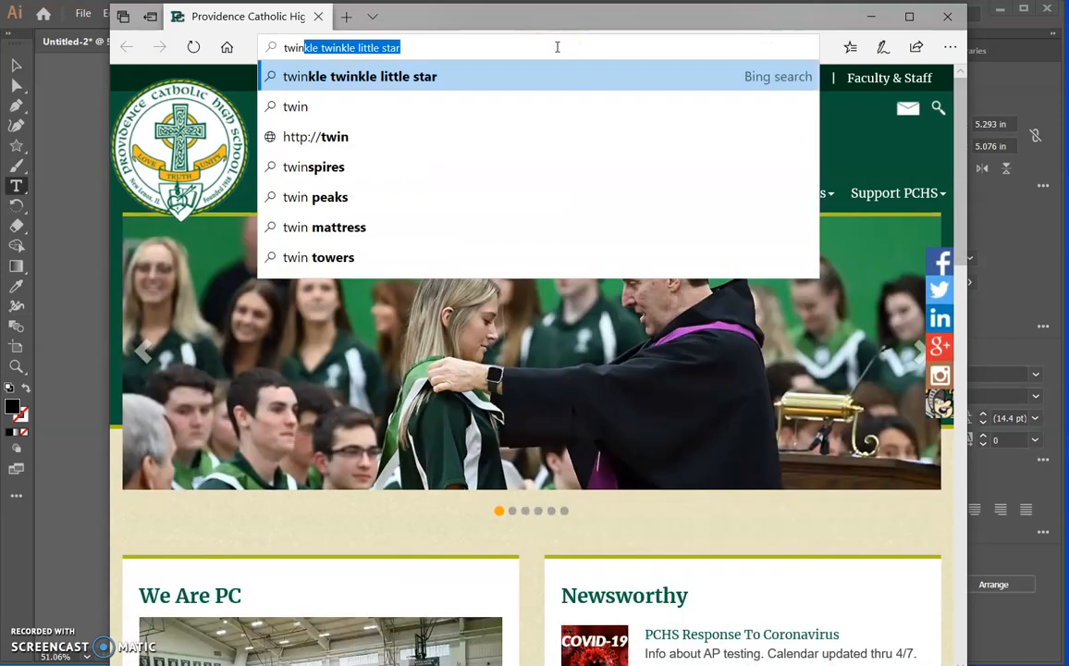
key(Return)
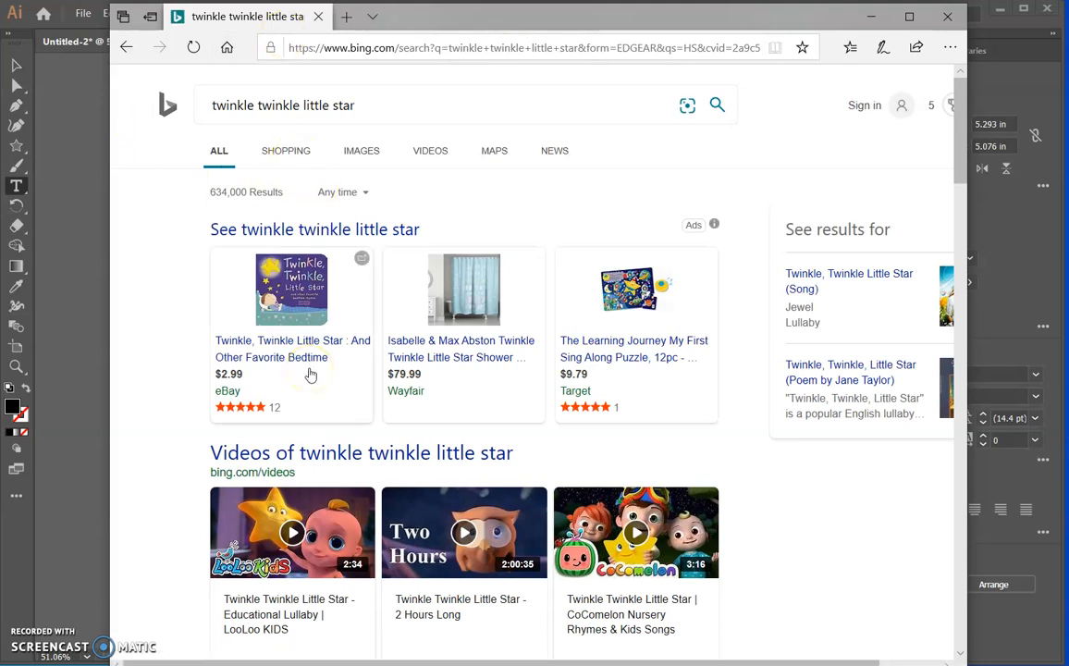
Copy the first stanza from the Wikipedia result's lyrics and paste it repeatedly over the placeholder text in Illustrator's upper star
scroll(930, 575, down, 1)
scroll(930, 573, down, 10)
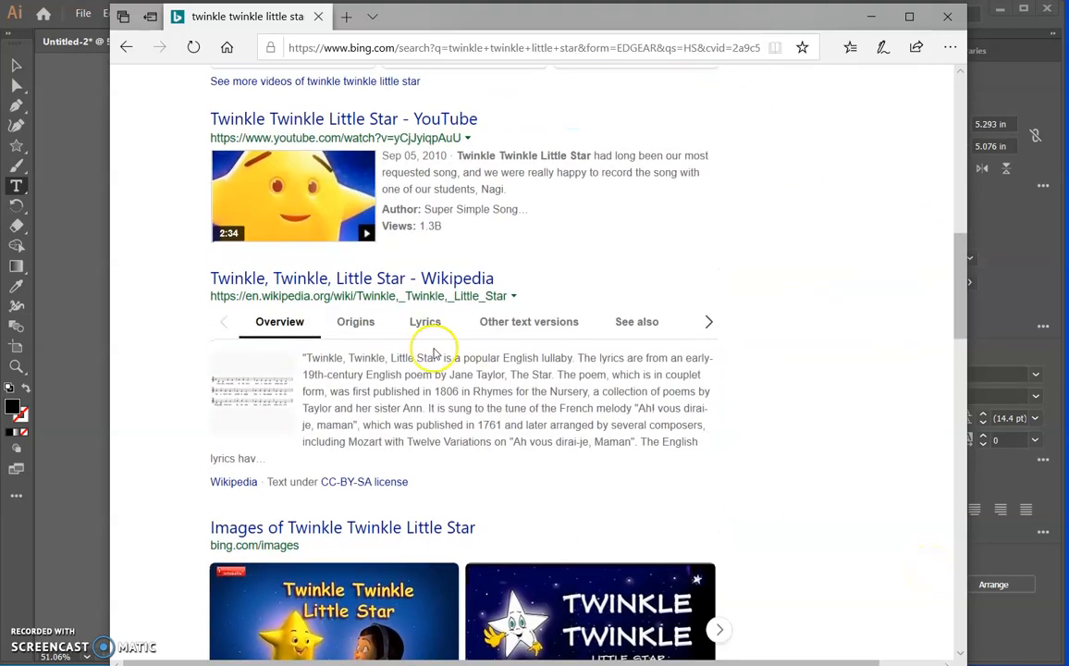
click(424, 322)
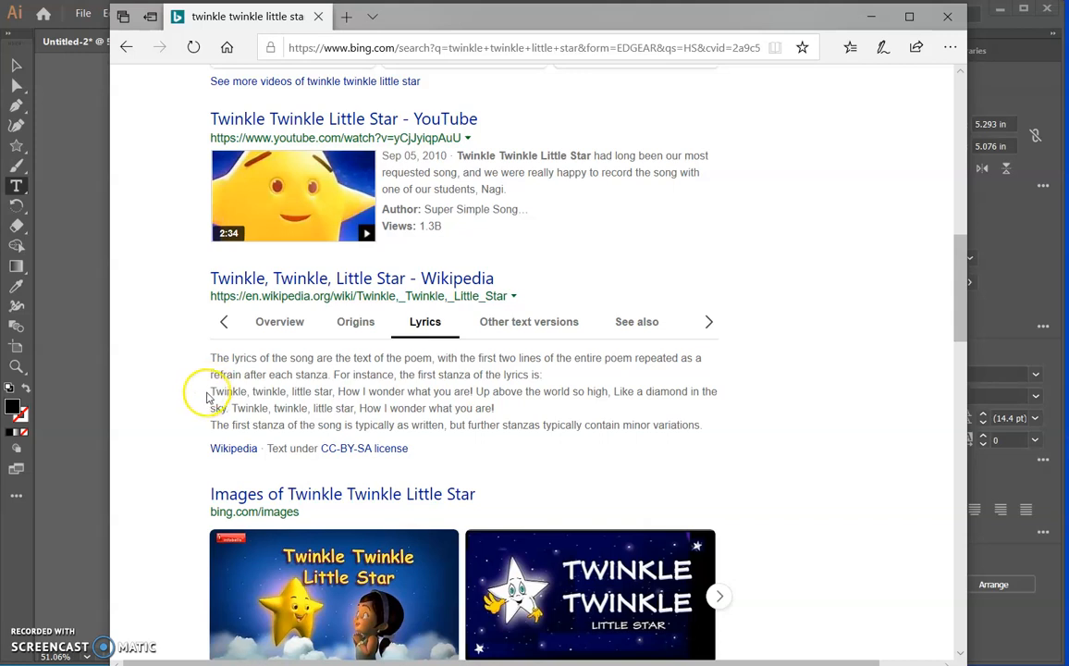
right_click(485, 368)
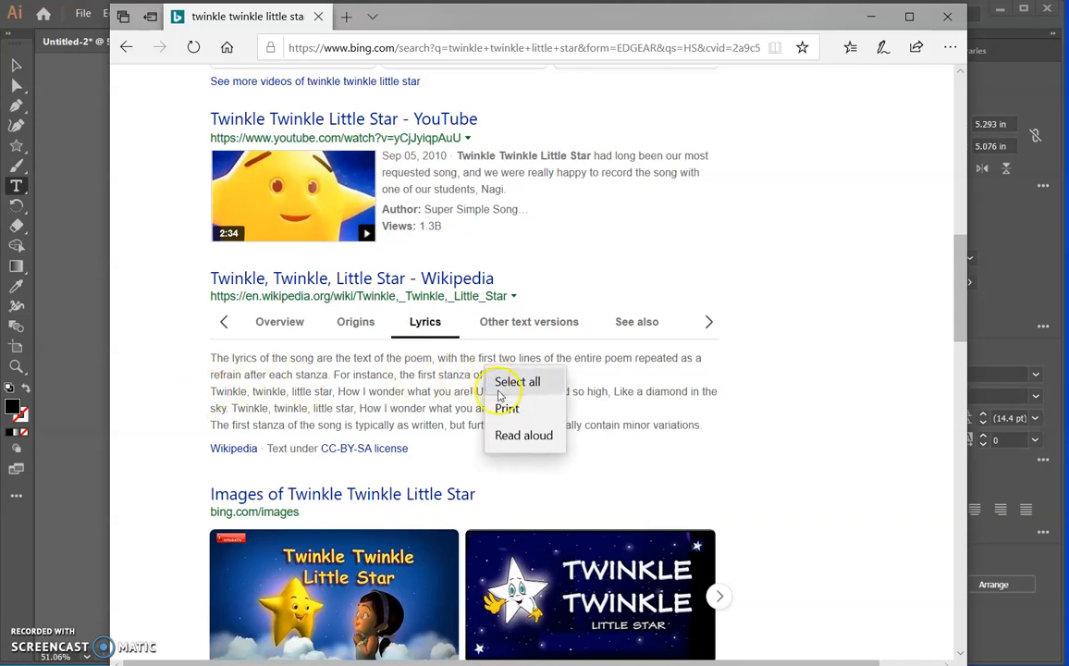
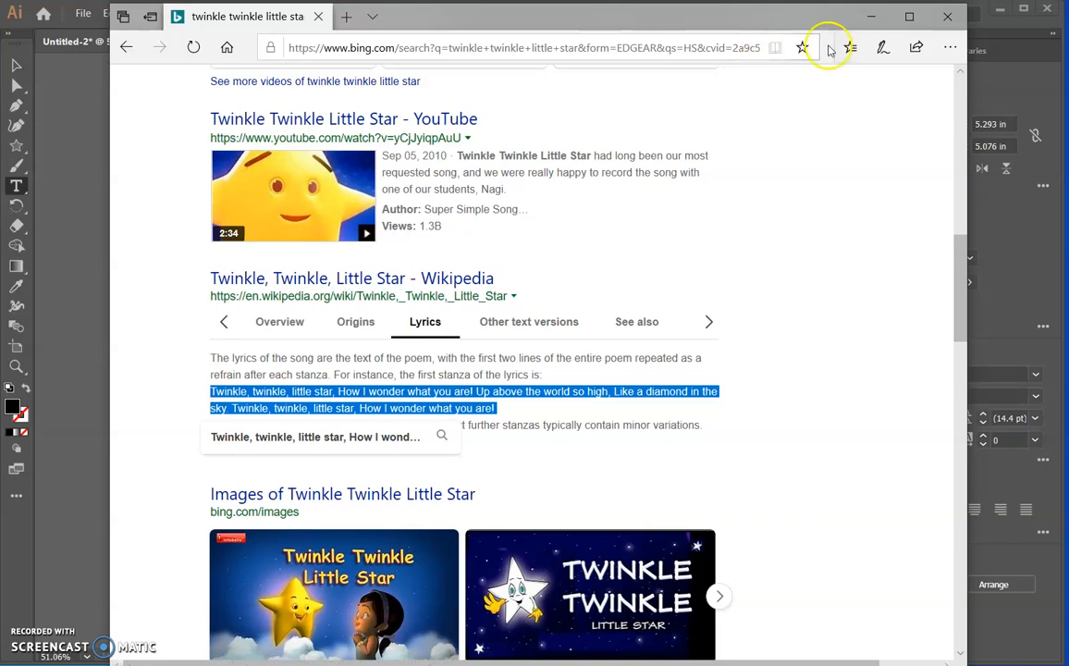
click(874, 15)
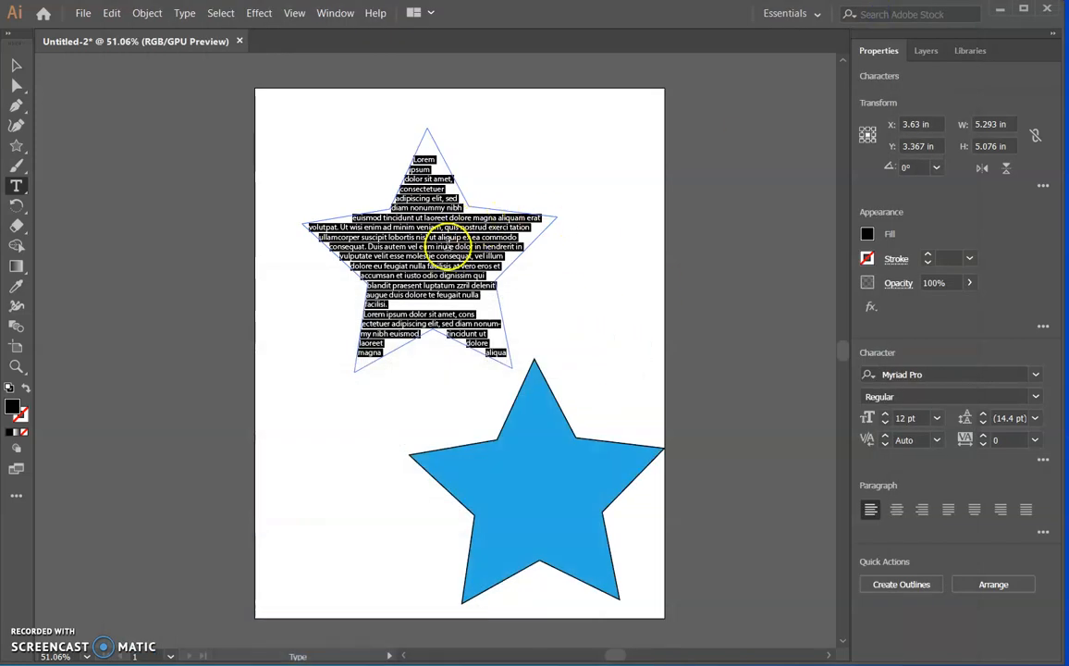
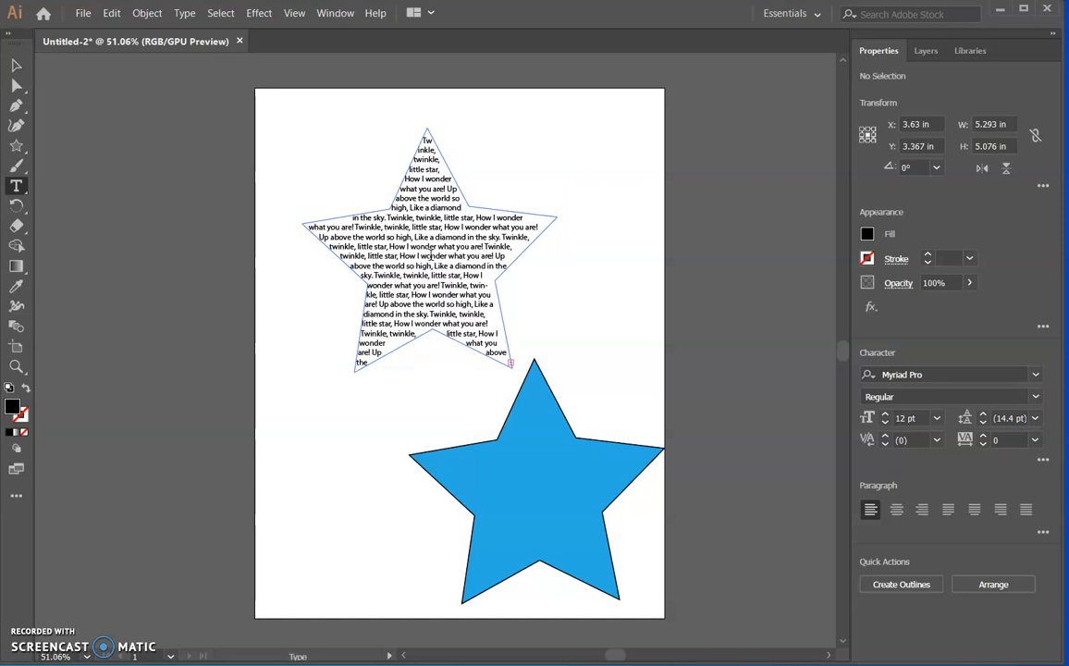
click(431, 148)
Expand Layer 1, pick the "Twinkle, ..." text object and select all the lyrics in the star
click(932, 56)
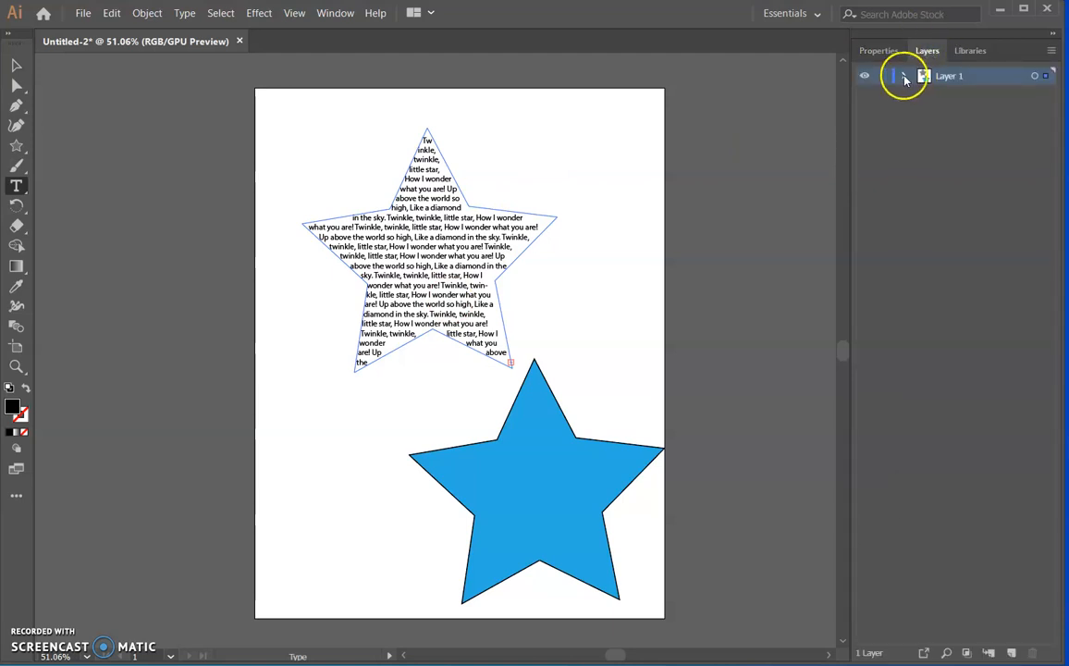
click(904, 77)
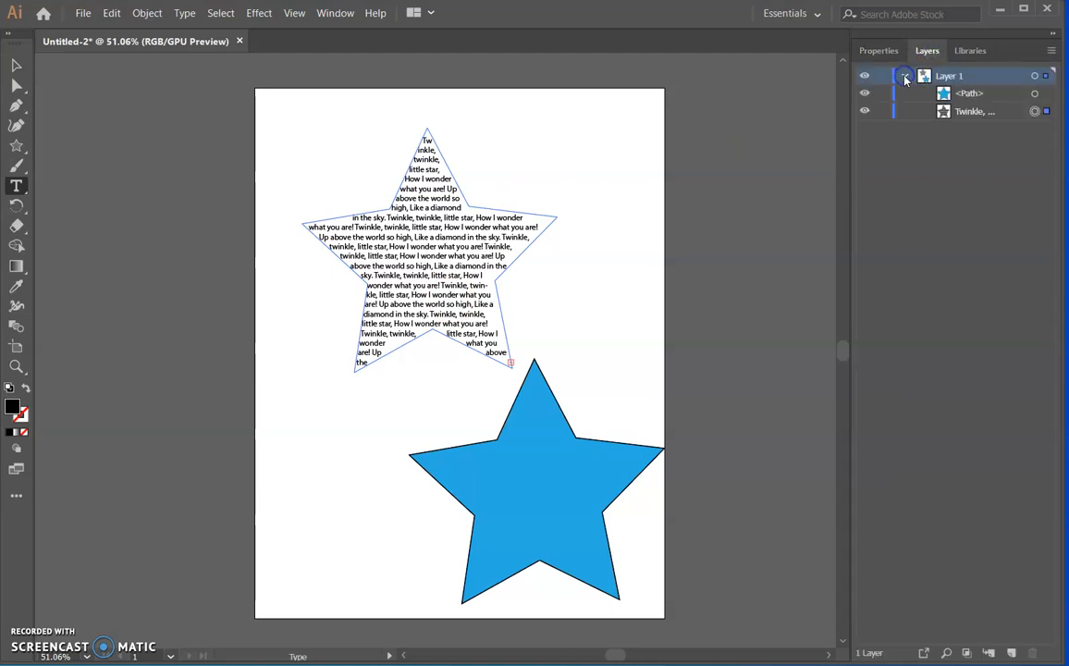
click(964, 112)
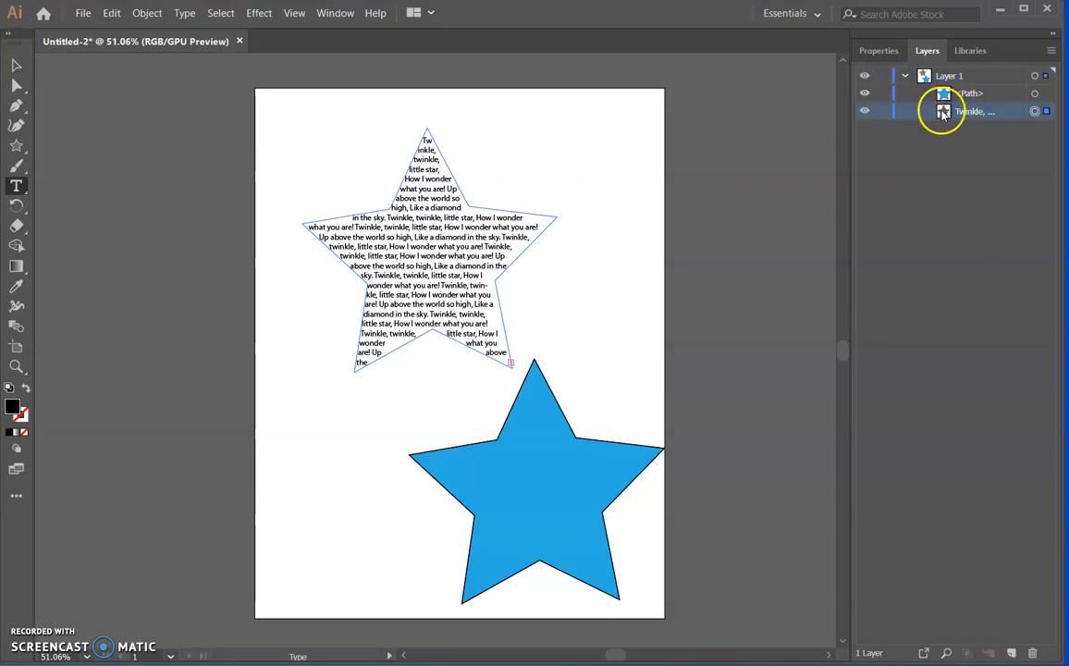
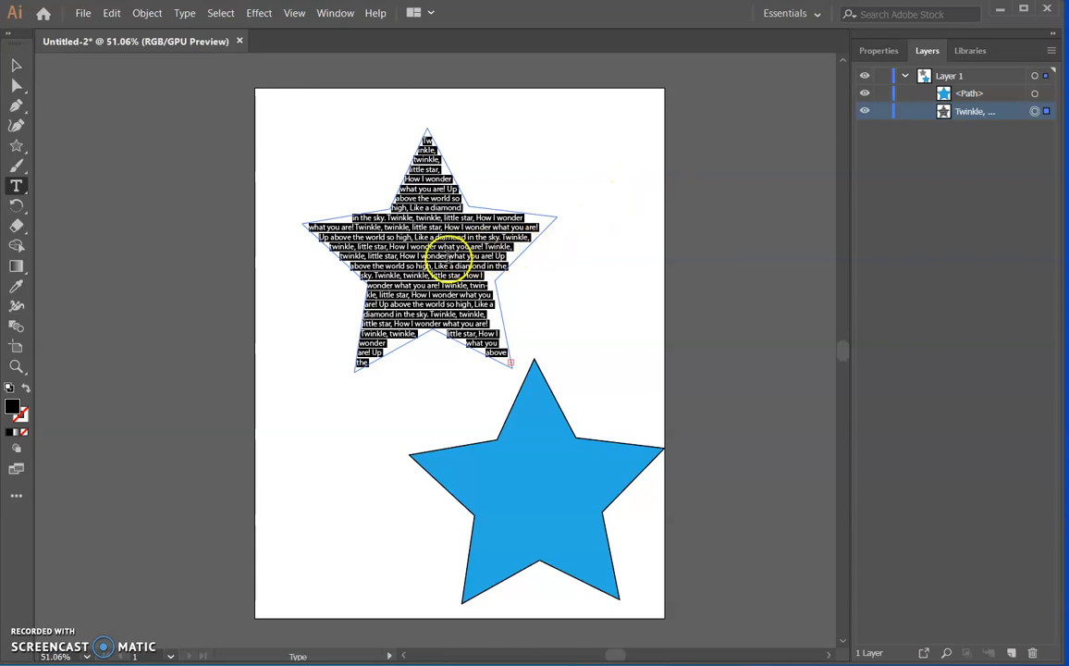
Set the fill of the selected lyrics to white and deselect the text
click(883, 54)
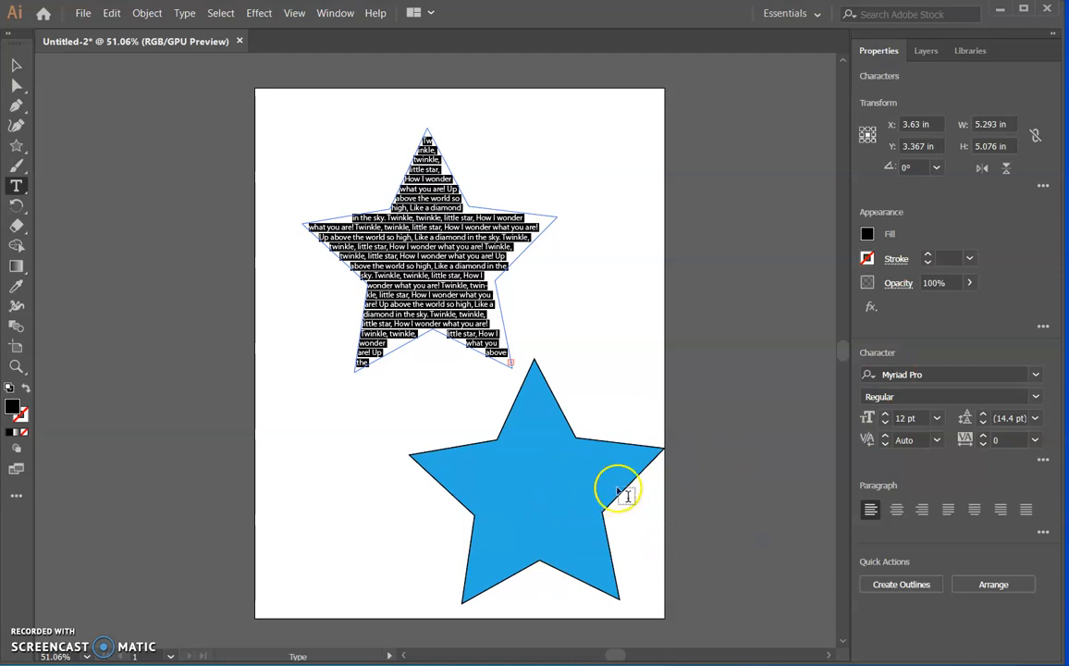
click(890, 236)
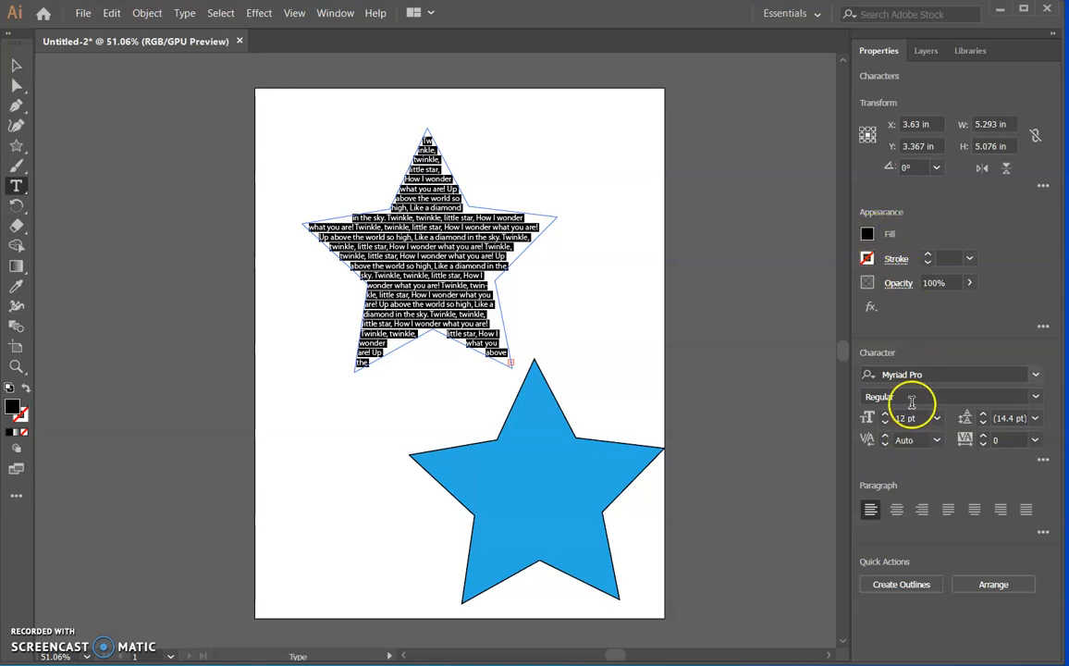
click(893, 235)
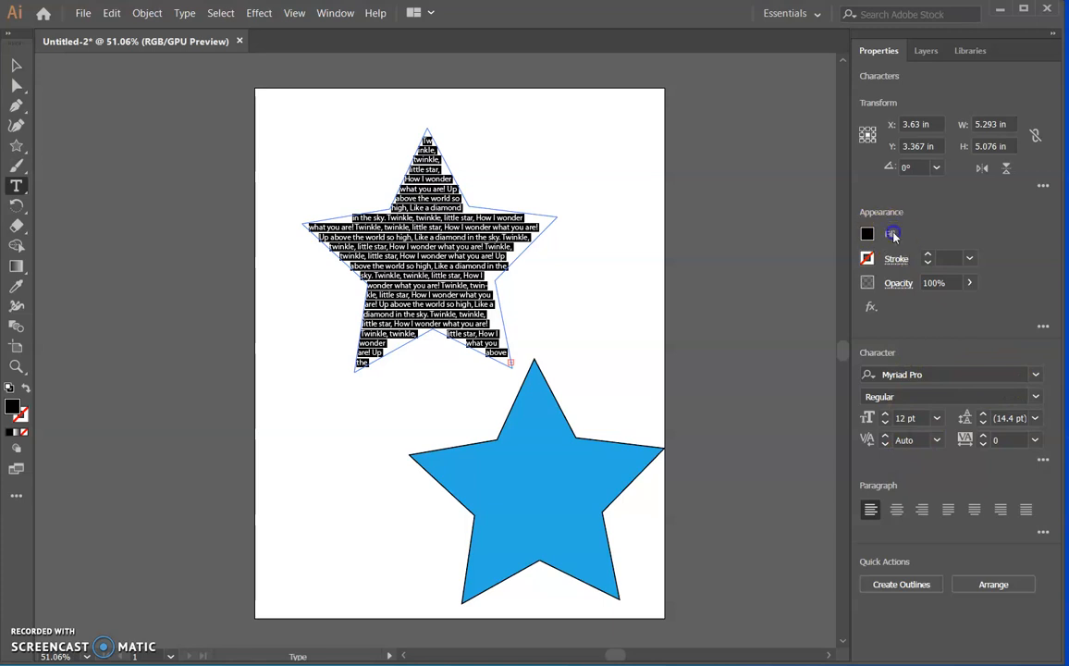
click(868, 234)
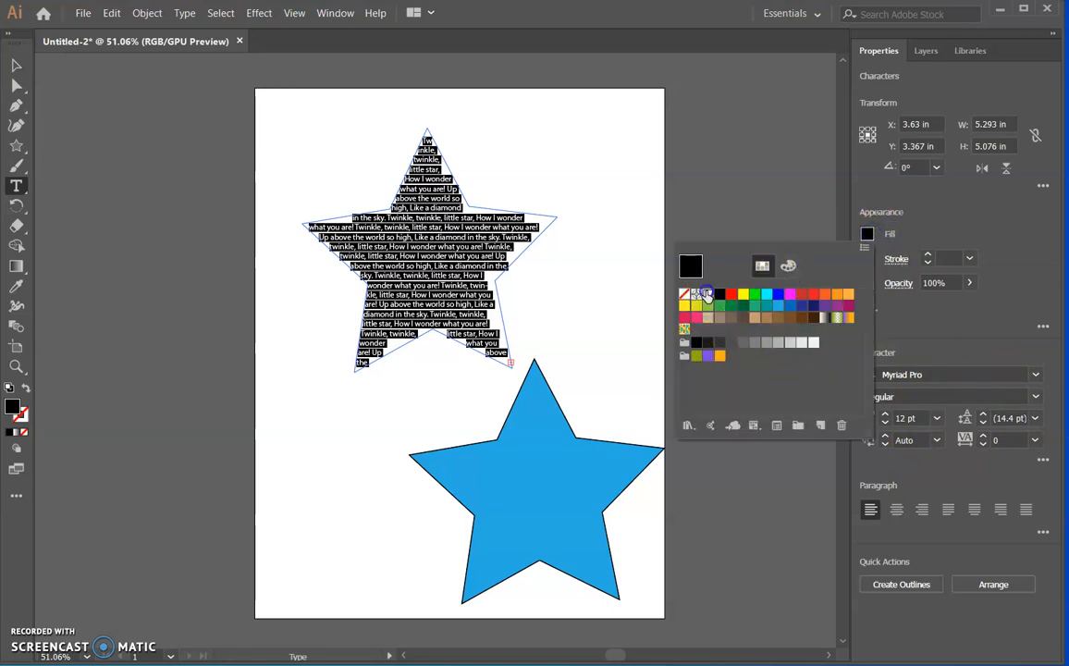
click(706, 294)
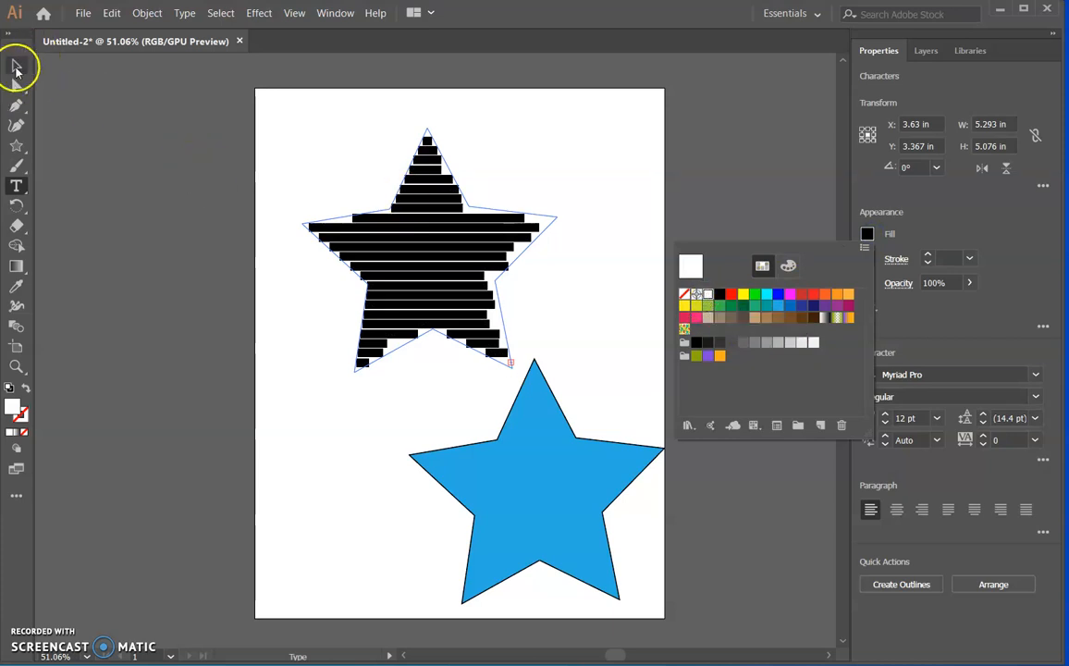
click(16, 67)
click(296, 137)
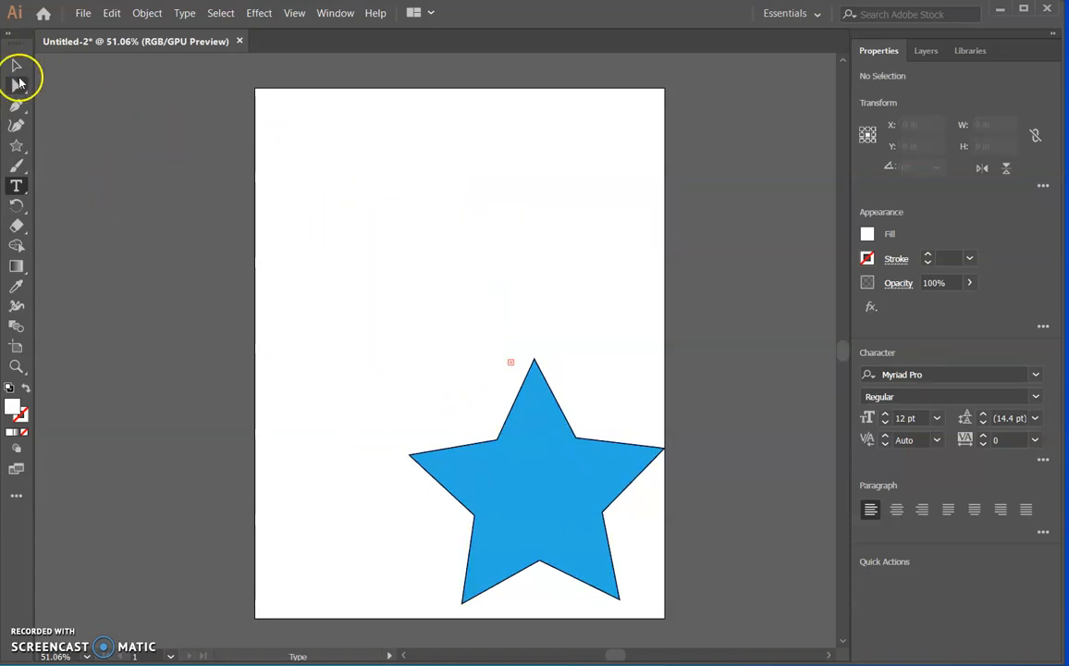
Move the blue star up over the white lyrics so that its outline lines up with the text-filled star
click(15, 66)
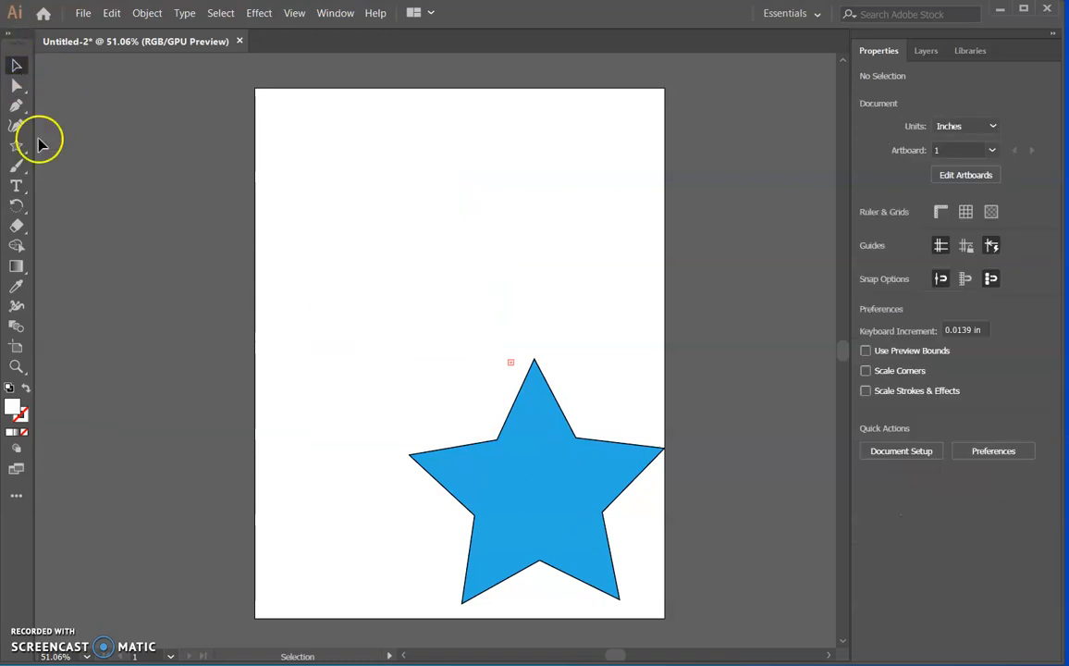
drag(542, 502, 441, 289)
drag(475, 338, 467, 332)
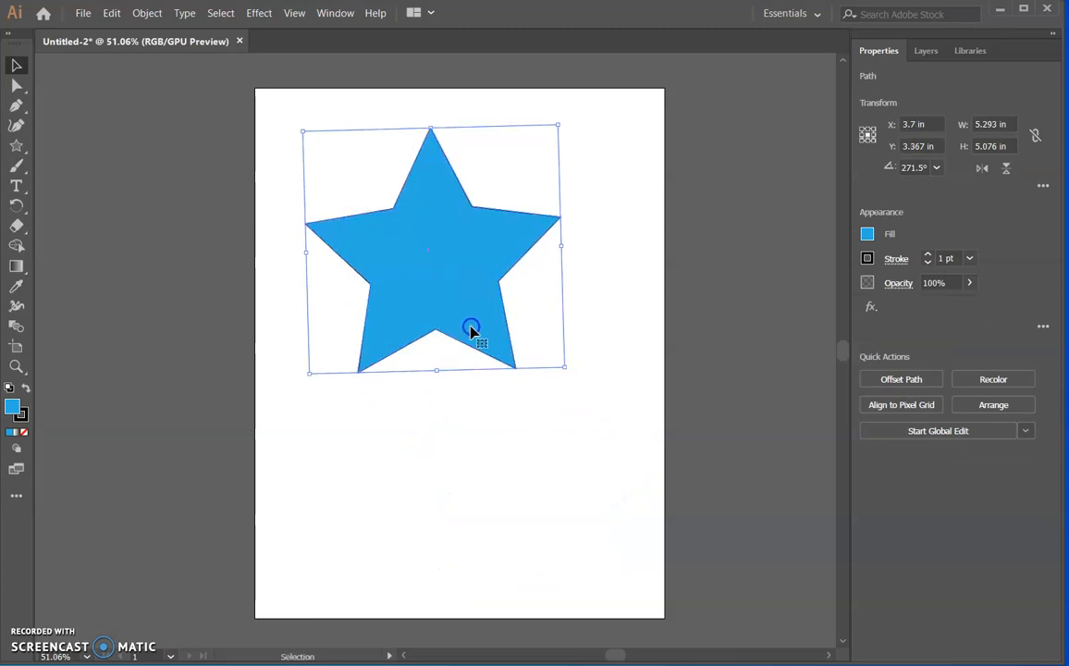
Reorder Layer 1 so the blue star's <Path> sits beneath the "Twinkle, ..." text object, and deselect the star
click(926, 51)
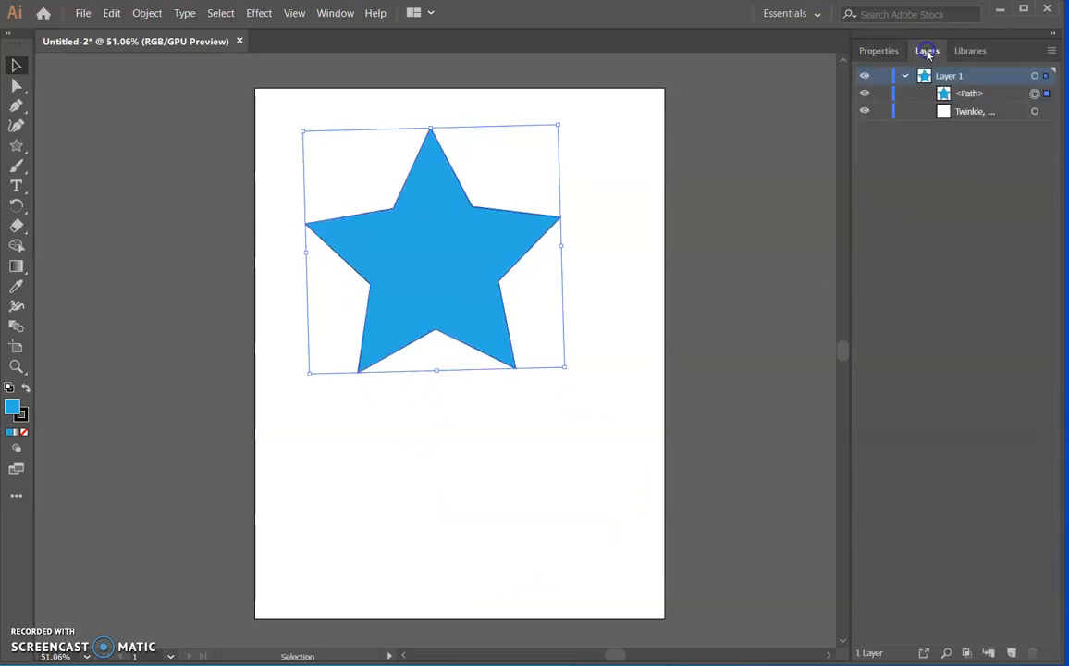
click(968, 112)
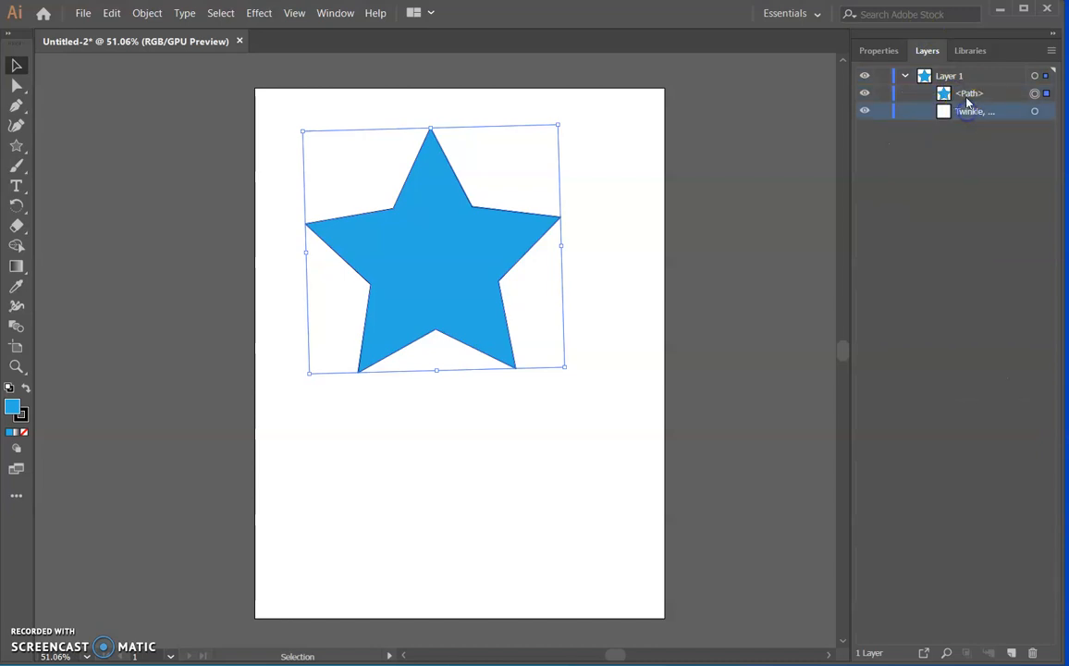
drag(967, 100, 969, 118)
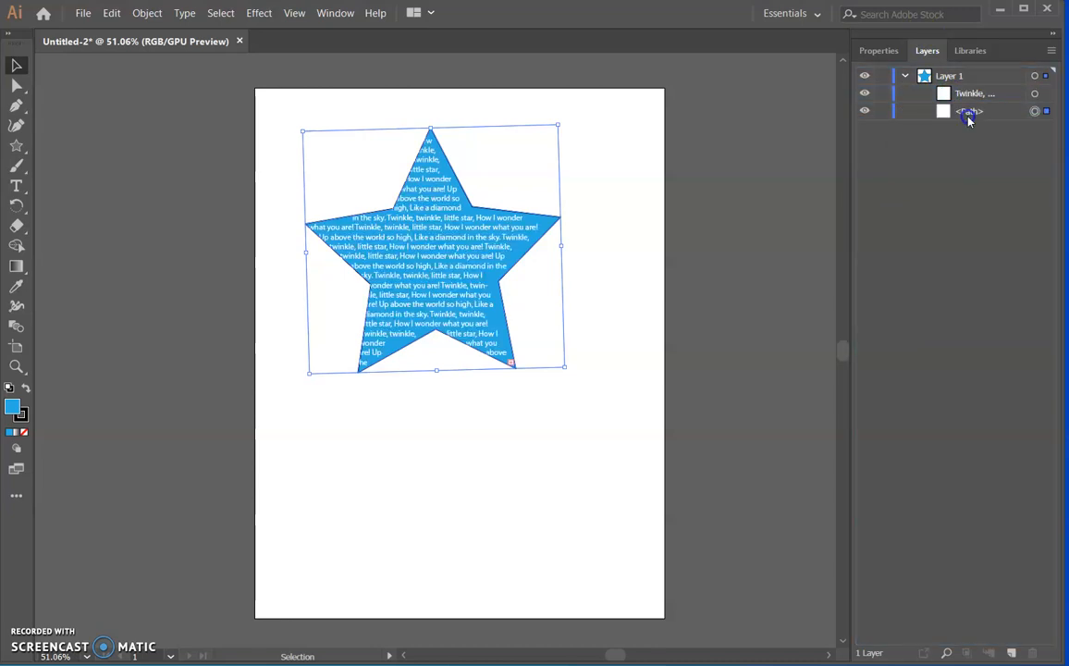
click(541, 335)
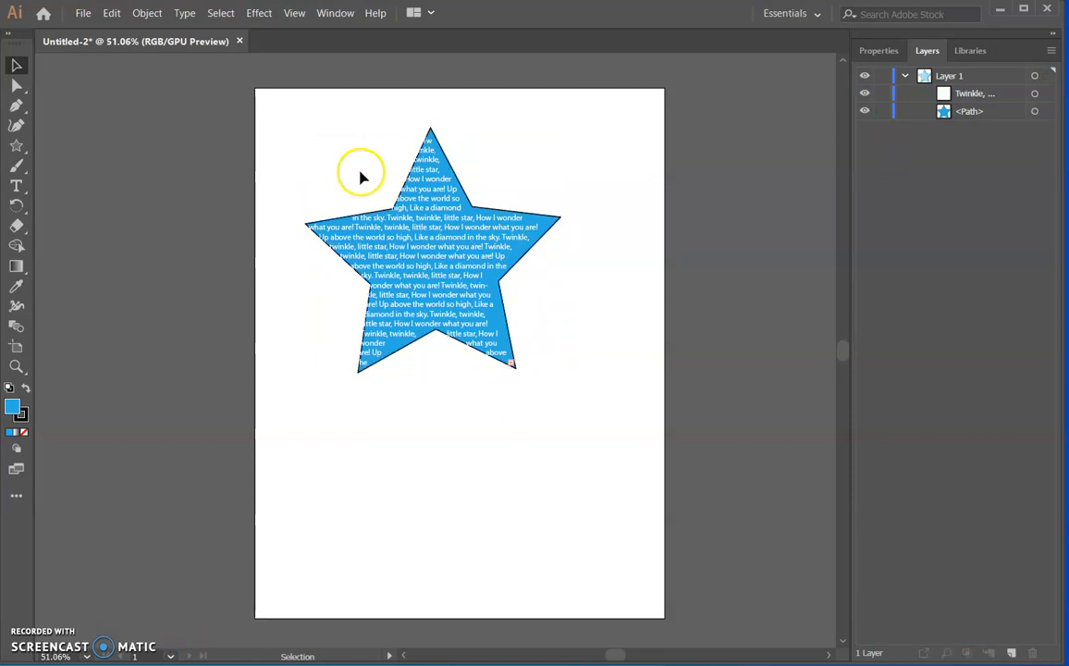
Nudge the white lyrics slightly to the right to fit them inside the blue star's outline, and deselect them
click(961, 112)
mouse_move(509, 280)
mouse_down()
mouse_move(499, 270)
mouse_move(513, 279)
mouse_up()
click(532, 426)
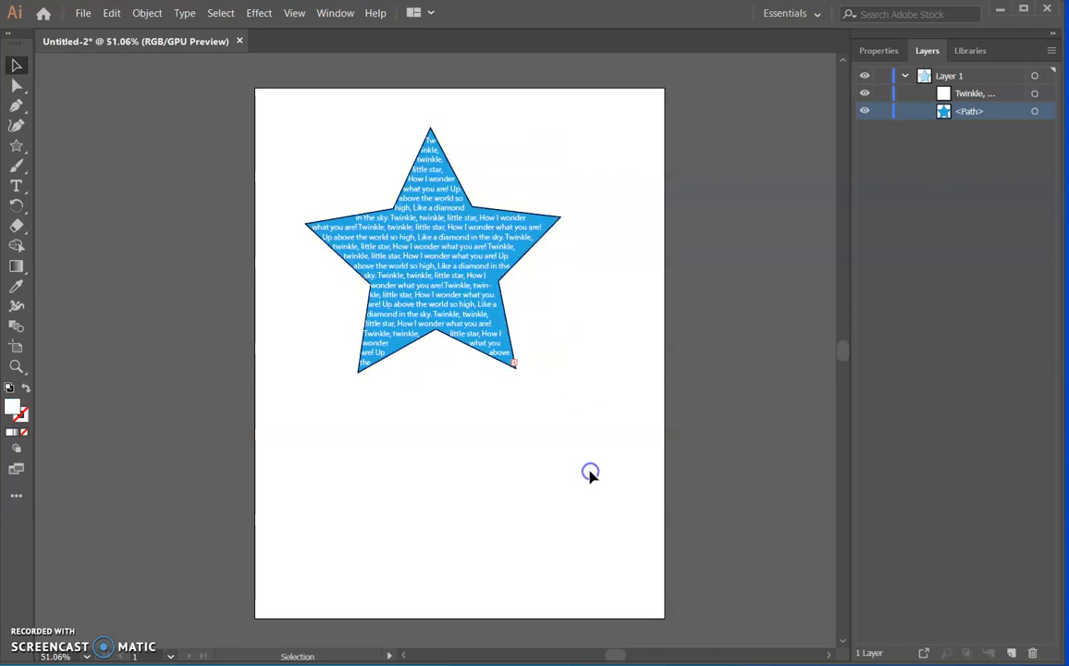